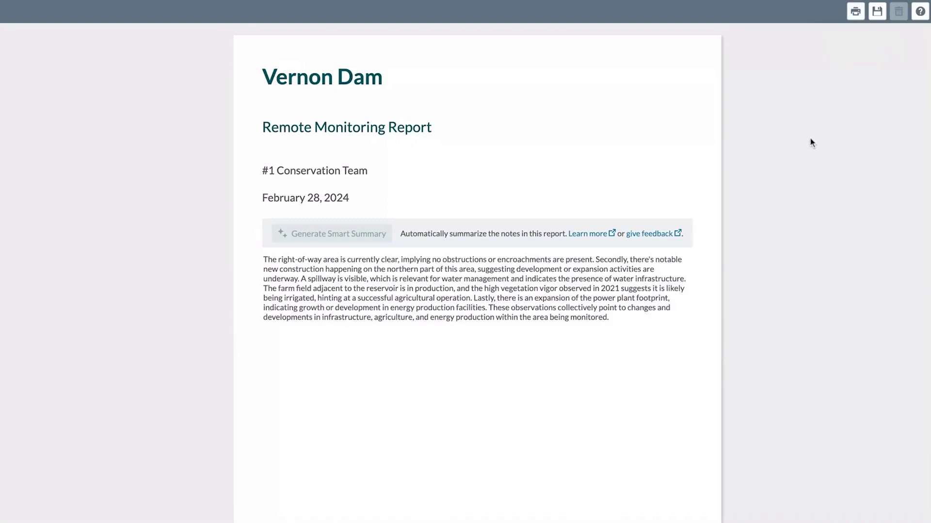
# Change the report title to "Vernon Dam 2024" and place the cursor in the date and summary text
pyautogui.scroll(-1, 814, 133)
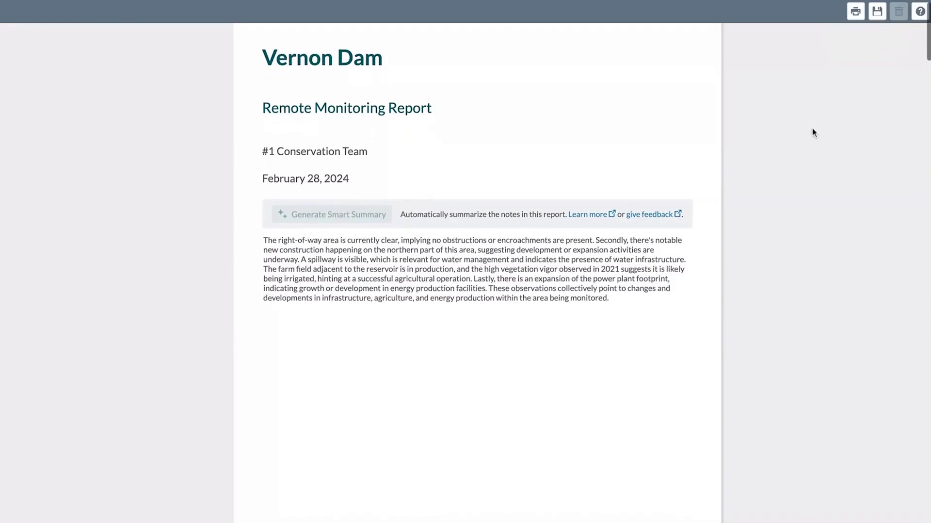
pyautogui.click(381, 58)
pyautogui.write('2024')
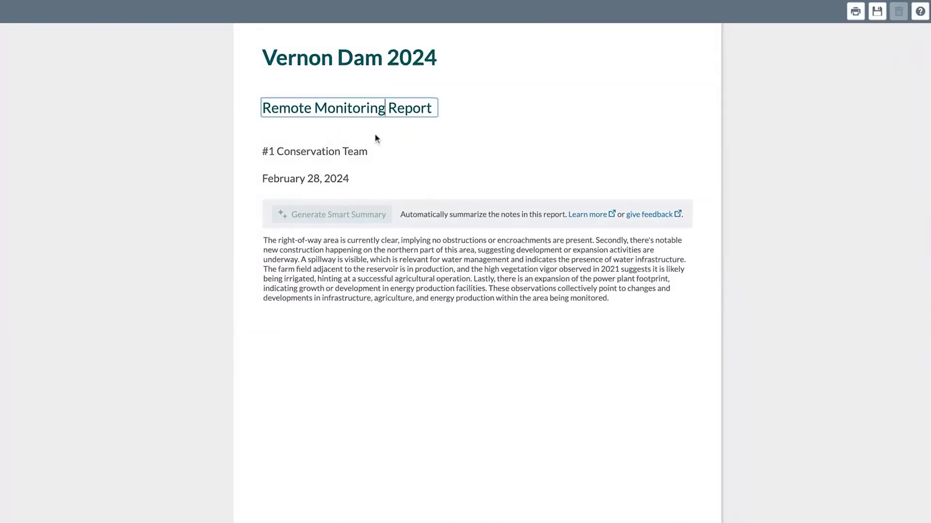
pyautogui.click(344, 178)
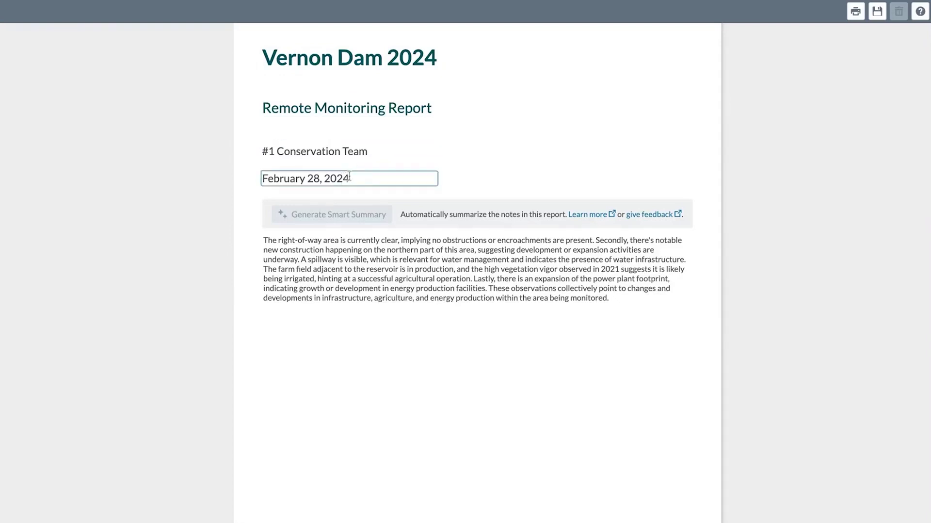
pyautogui.click(378, 280)
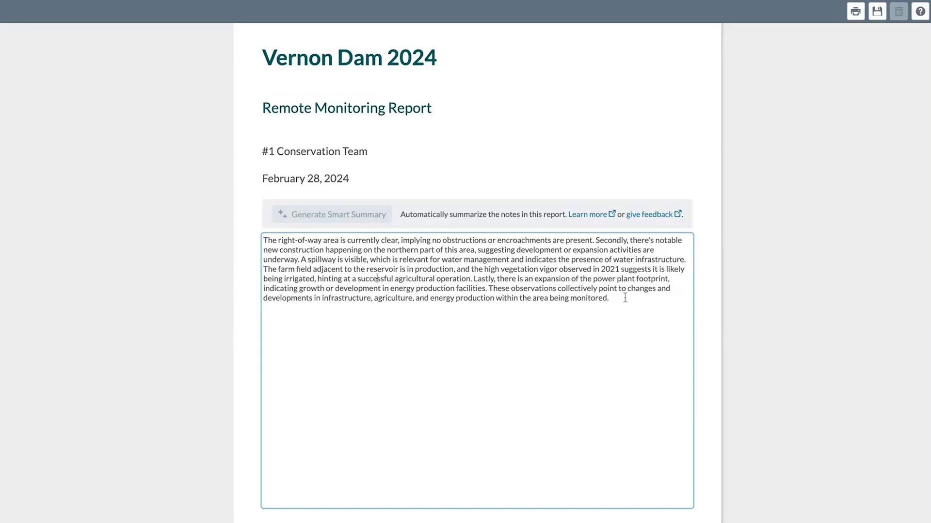
# Open the imagery date selection for the Property Overview map and duplicate that page
pyautogui.scroll(-10, 625, 298)
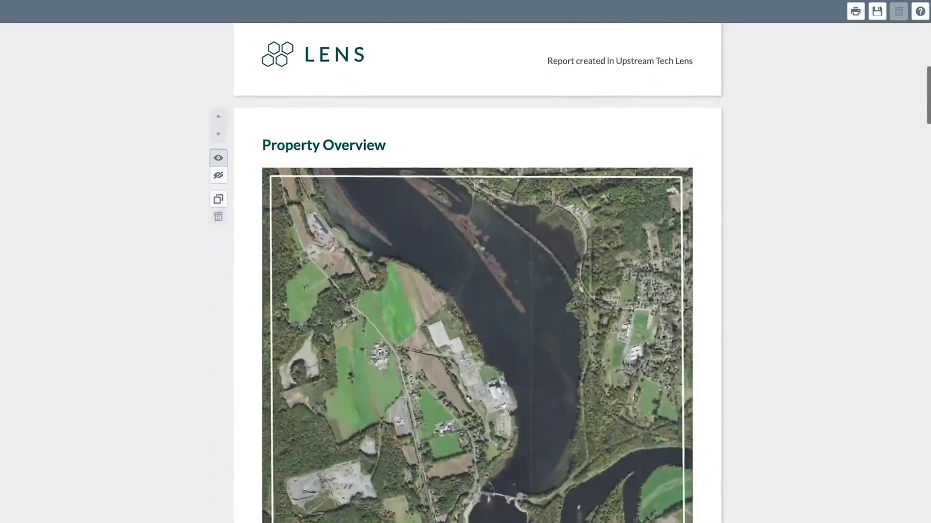
pyautogui.scroll(-2, 629, 244)
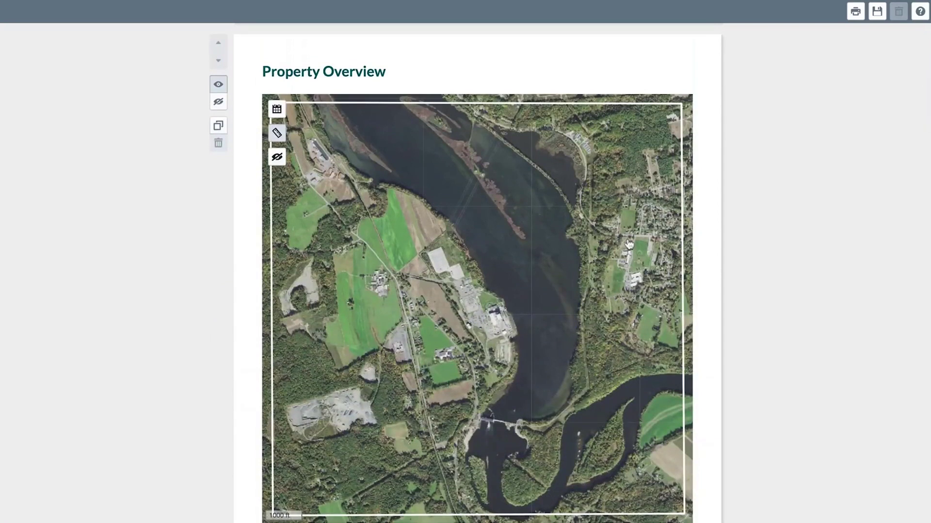
pyautogui.click(279, 111)
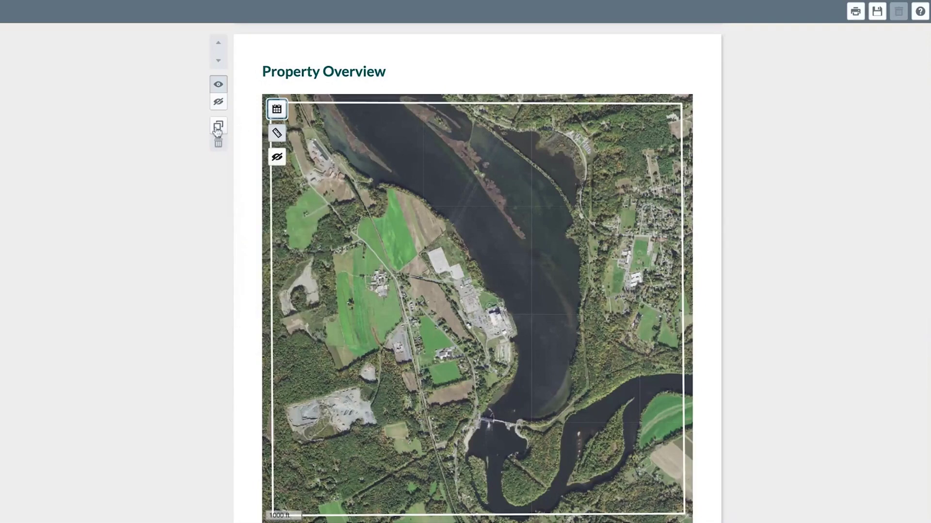
pyautogui.click(216, 131)
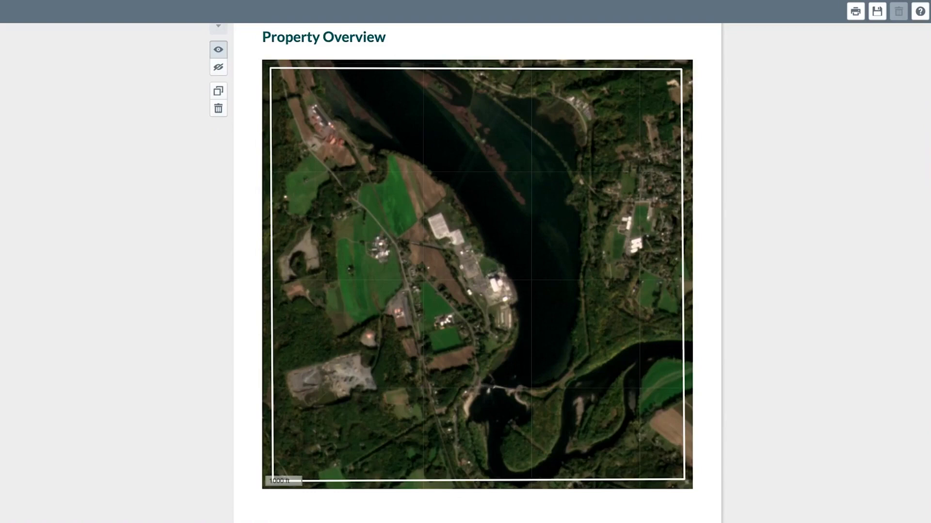
# Enlarge and reposition the two comparison images in Note 1: Vegetation management on the cleared right-of-way, and apply the new framing
pyautogui.scroll(-12, 228, 240)
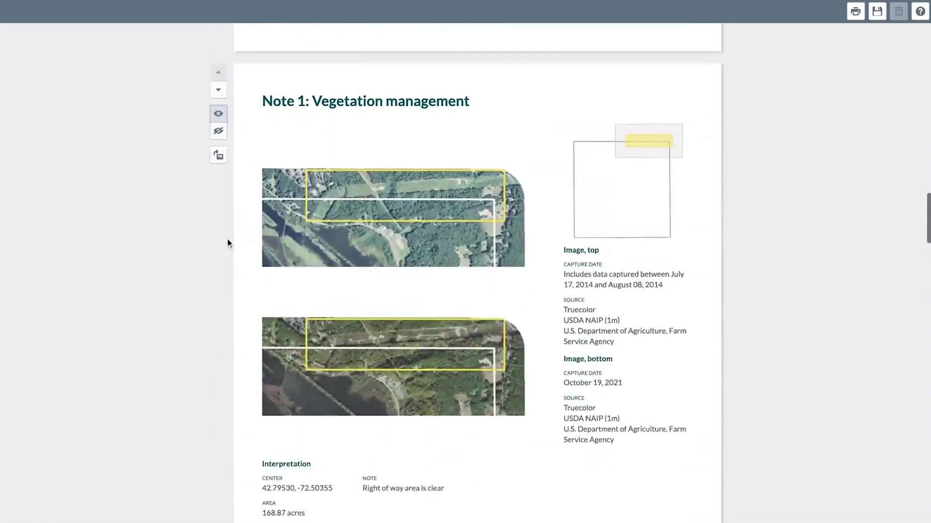
pyautogui.scroll(-1, 227, 239)
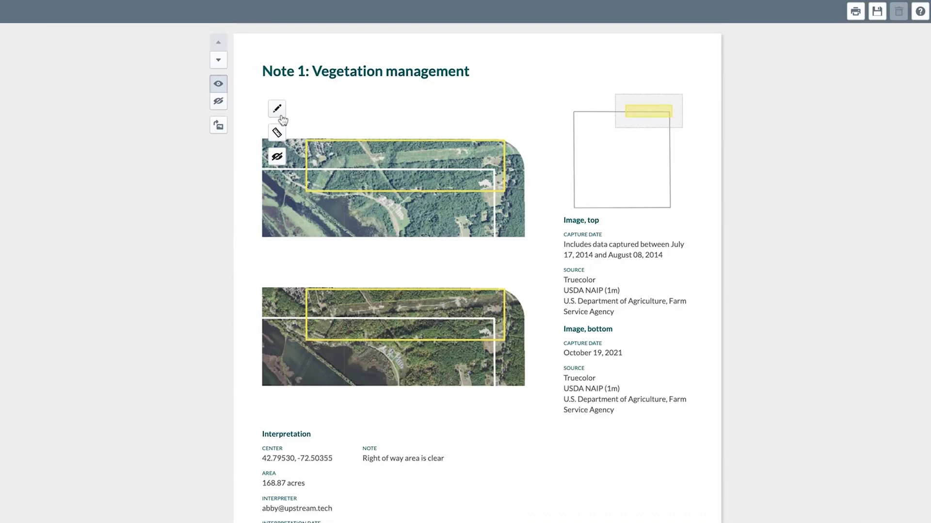
pyautogui.click(277, 108)
pyautogui.click(278, 133)
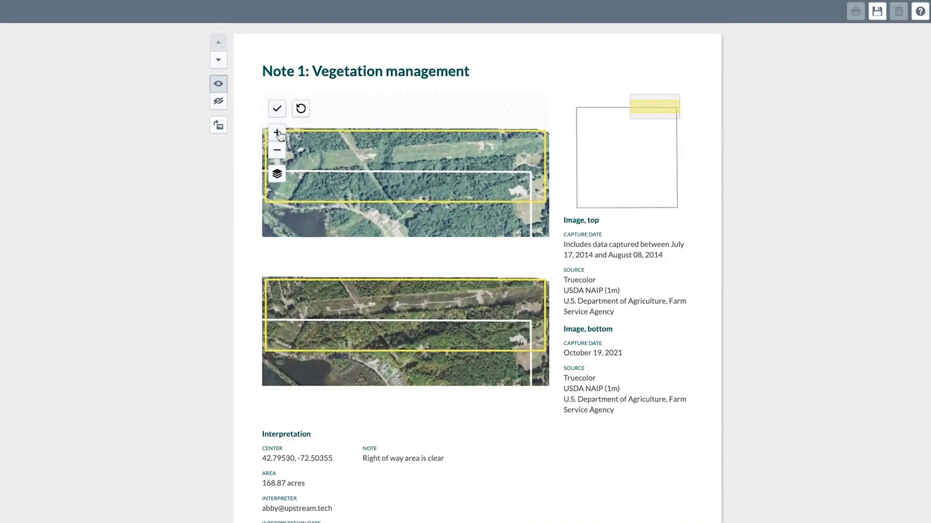
pyautogui.click(278, 133)
pyautogui.click(278, 133)
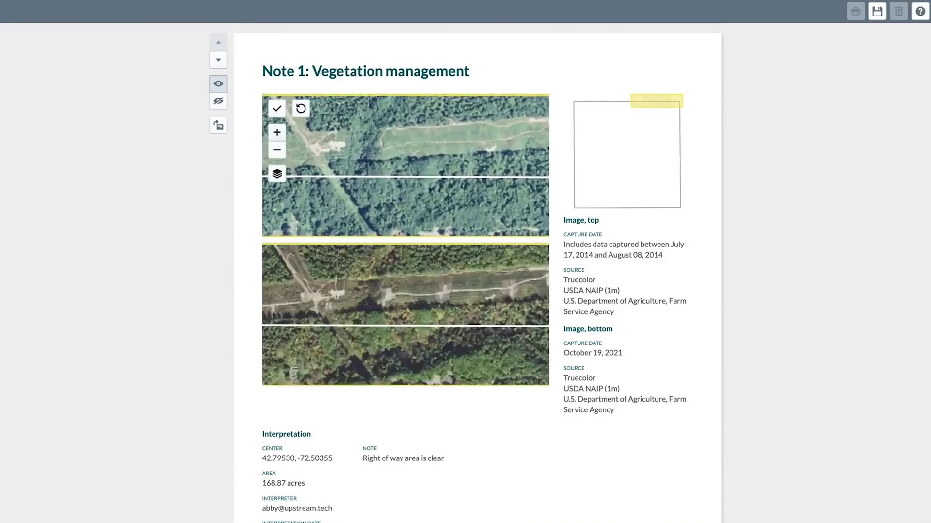
pyautogui.click(278, 133)
pyautogui.moveTo(468, 168); pyautogui.dragTo(466, 192)
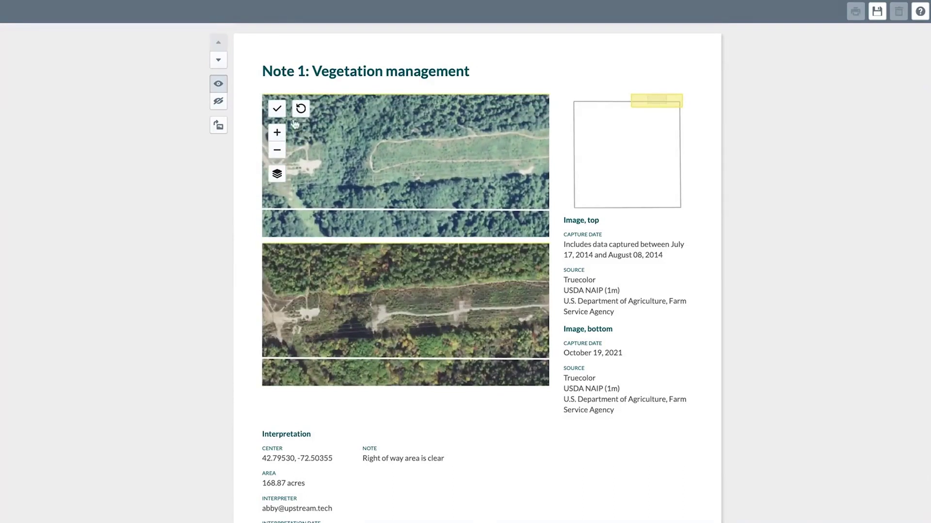
pyautogui.click(279, 110)
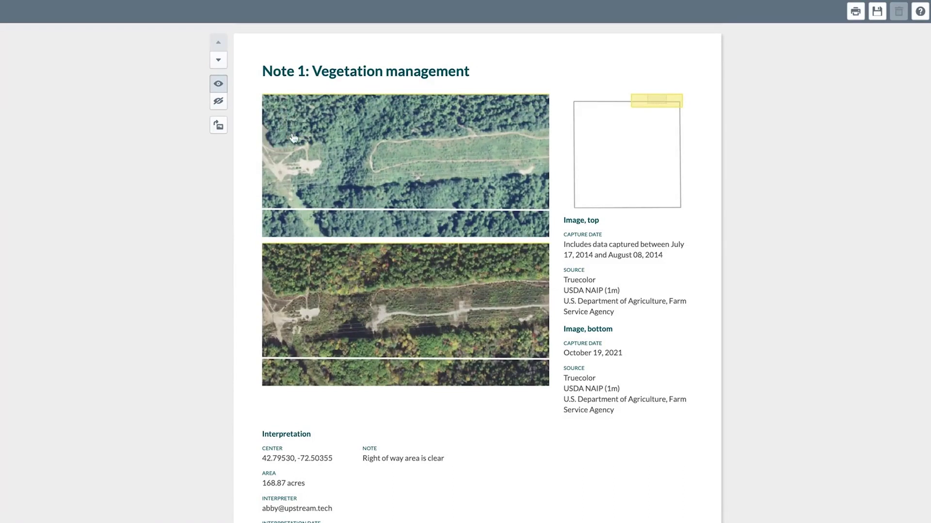
# Hide the Note 2: Infrastructure page from the report
pyautogui.scroll(-10, 293, 138)
pyautogui.scroll(-3, 293, 138)
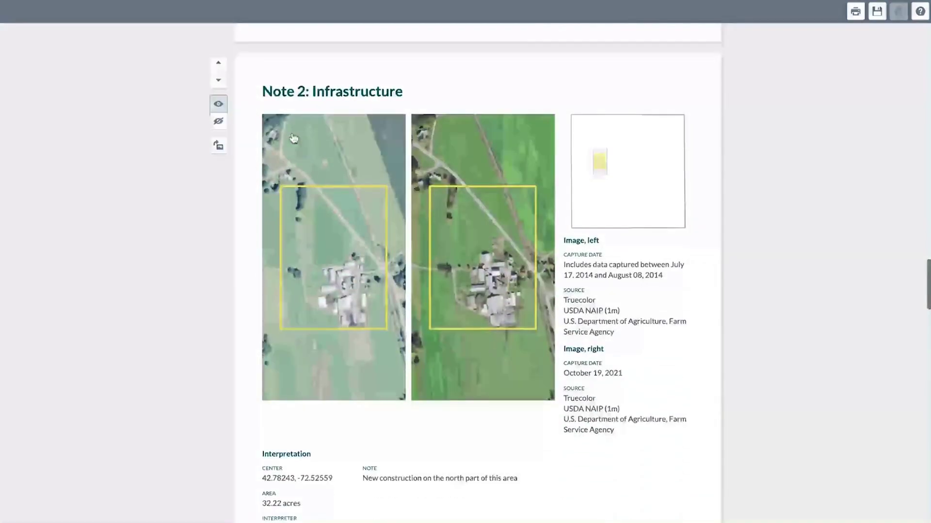
pyautogui.scroll(-1, 294, 138)
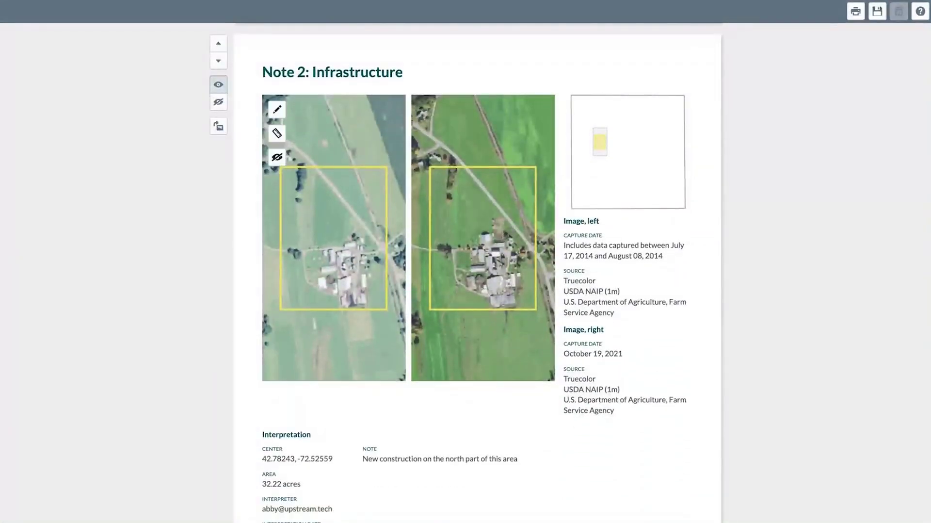
pyautogui.scroll(-1, 231, 148)
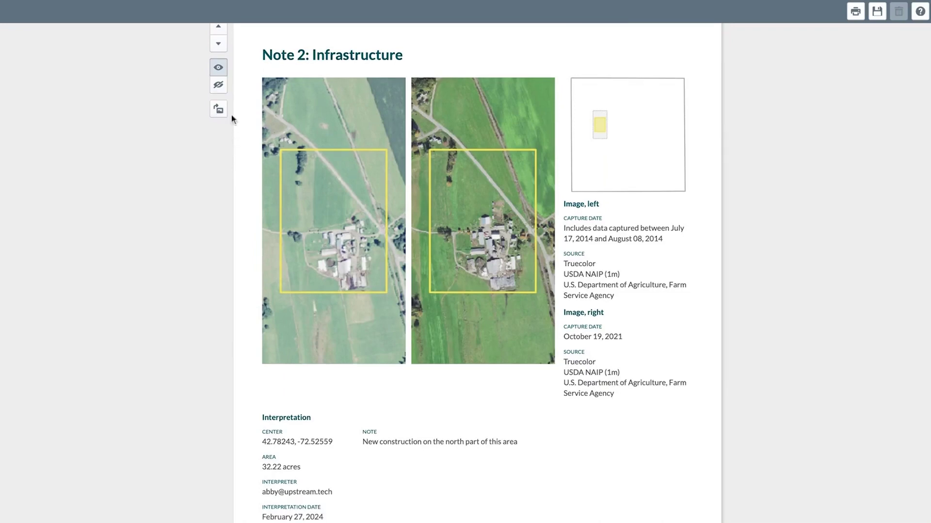
pyautogui.click(218, 87)
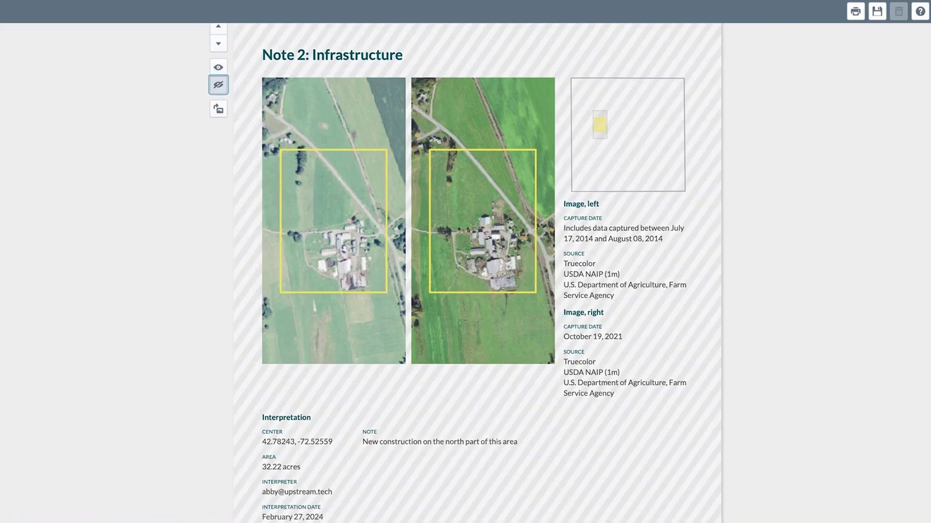
# Check the Note 3: Infrastructure page and save the report to Lens
pyautogui.scroll(-10, 179, 239)
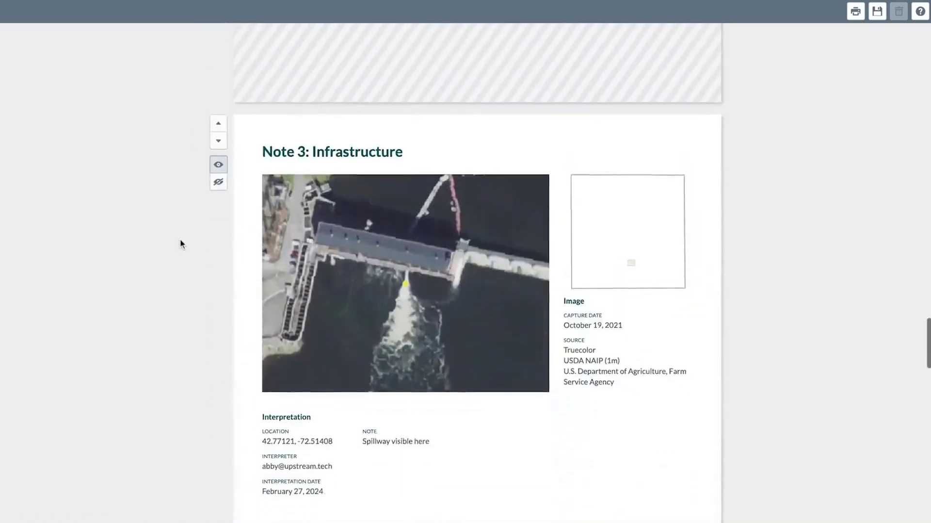
pyautogui.scroll(-2, 180, 242)
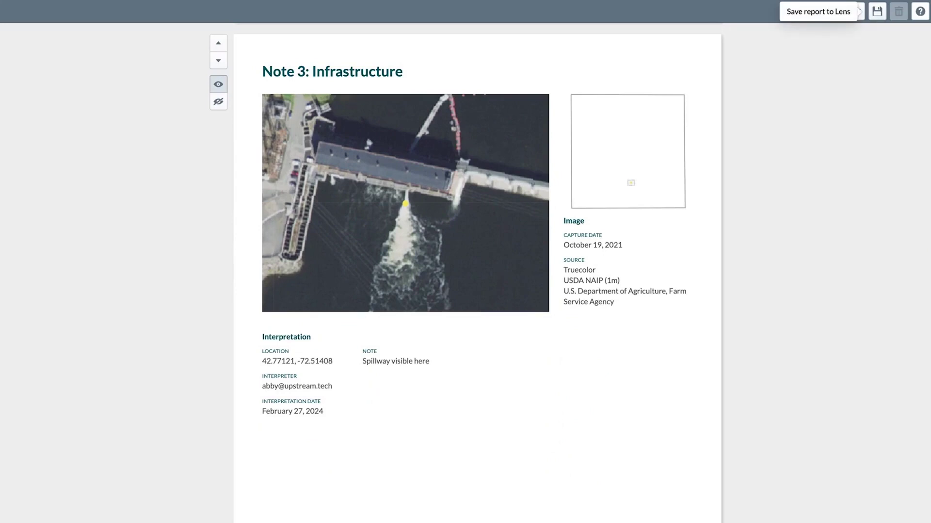
pyautogui.click(877, 11)
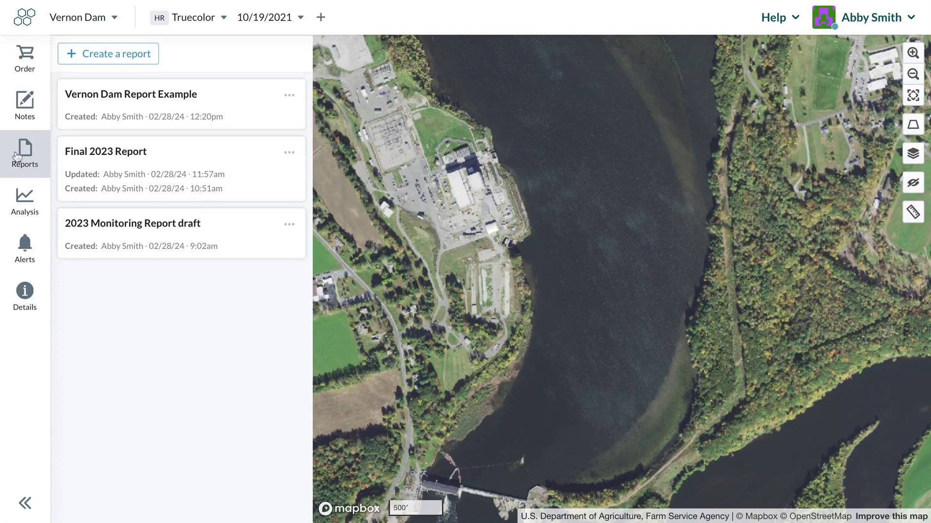
# Filter a new report's notes by the tags Infrastructure and Vegetation management, and close the filters without creating the report
pyautogui.click(114, 61)
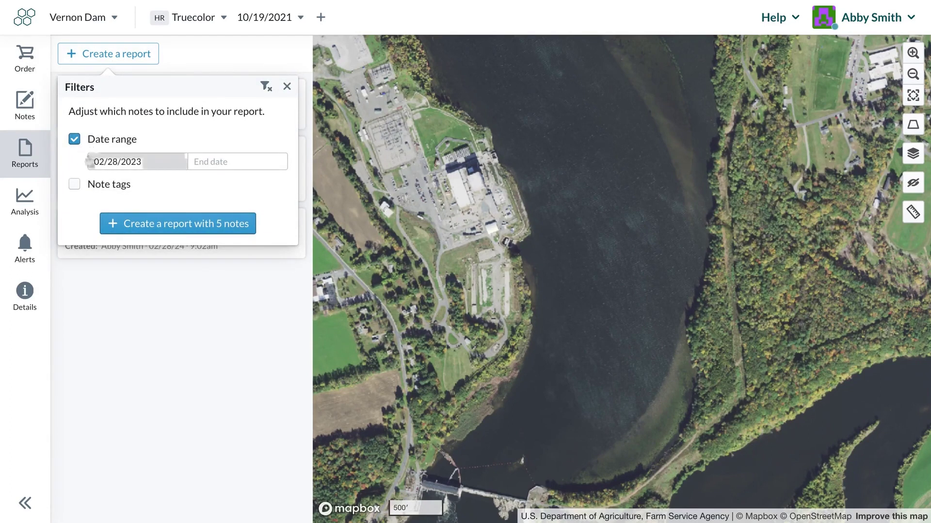
pyautogui.click(75, 186)
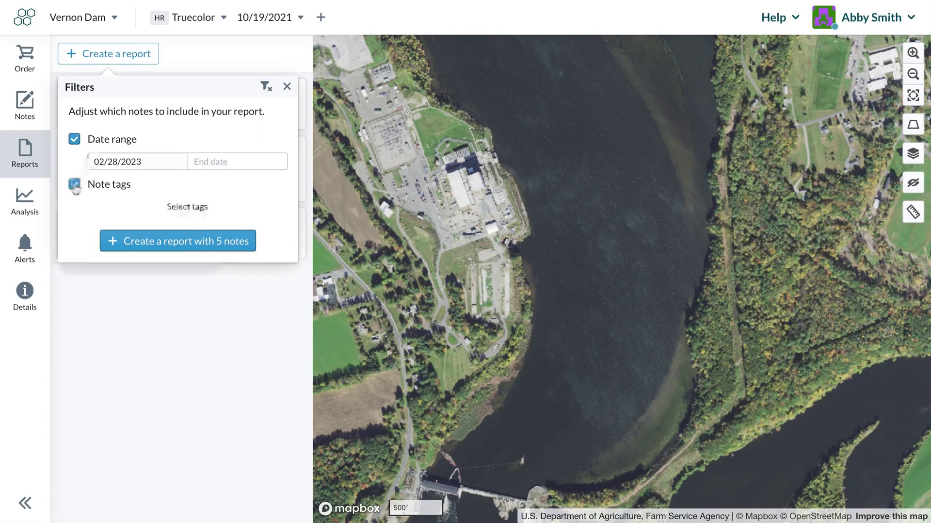
pyautogui.click(145, 209)
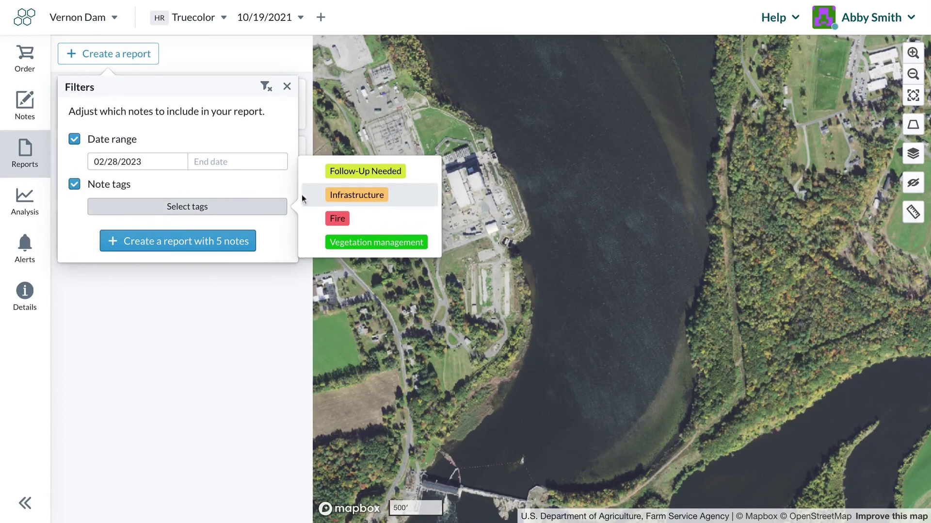
pyautogui.click(337, 197)
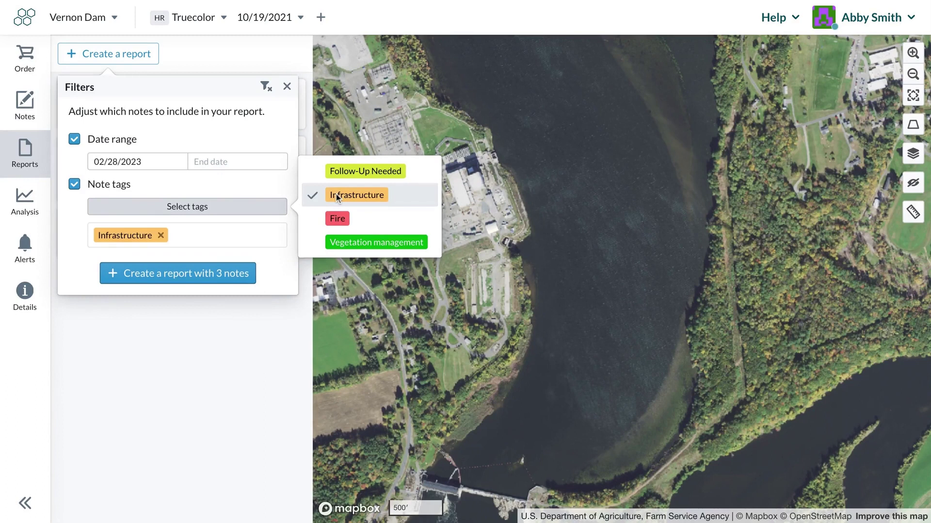
pyautogui.click(340, 242)
pyautogui.click(257, 244)
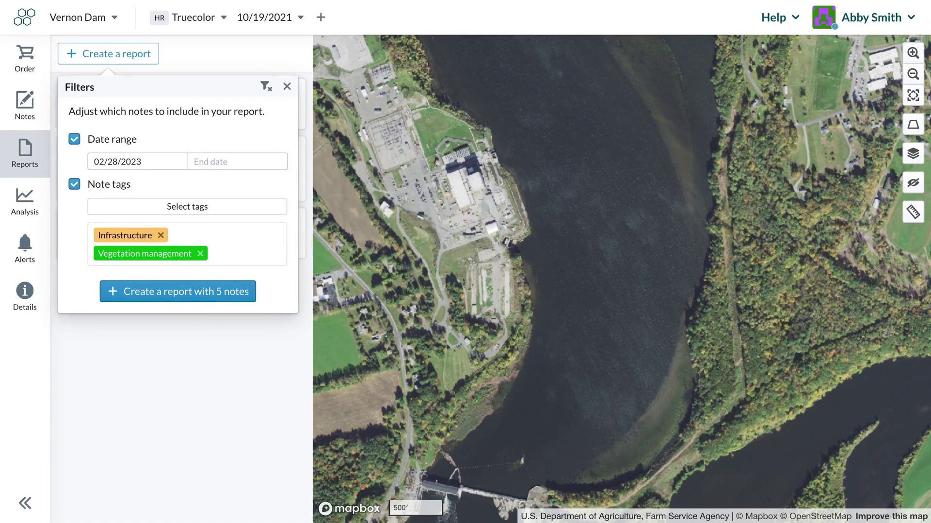
pyautogui.click(286, 86)
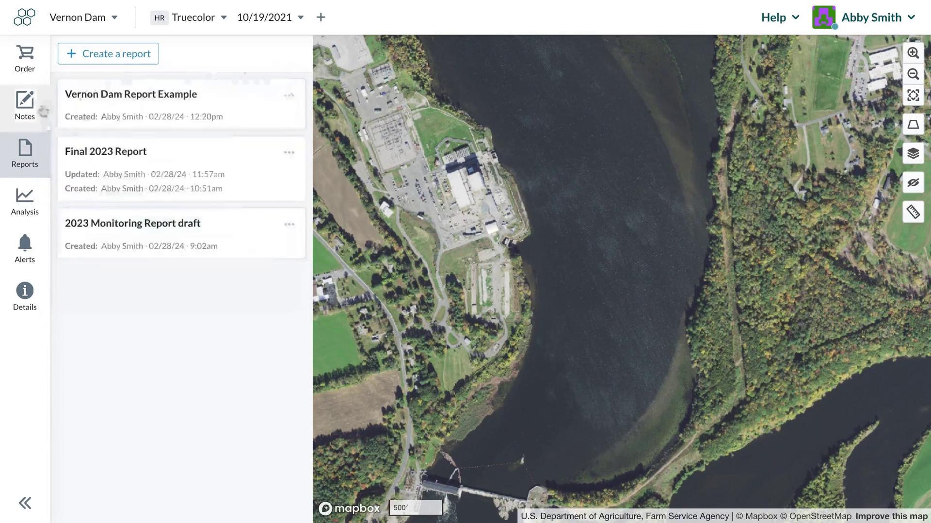
# Open the Vernon Dam notes and review the note list with its tags, imagery dates and mapped locations
pyautogui.click(44, 111)
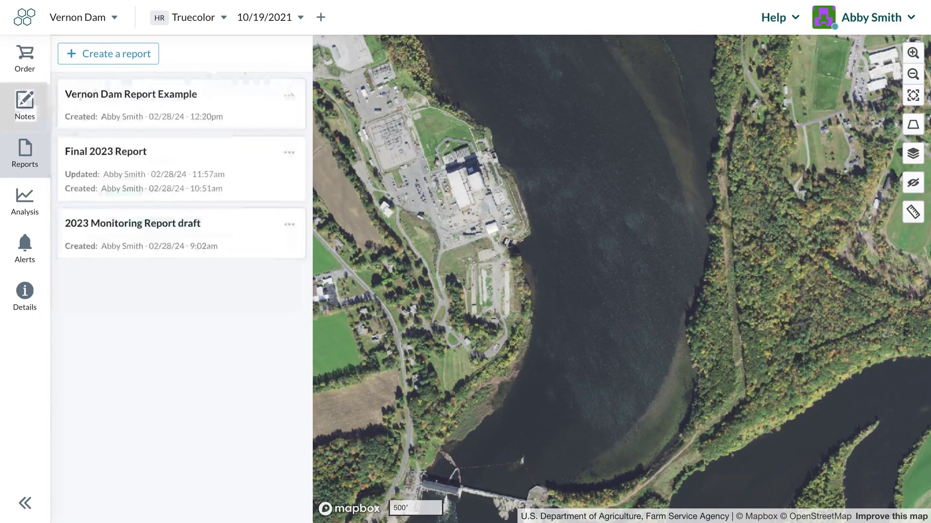
pyautogui.click(110, 107)
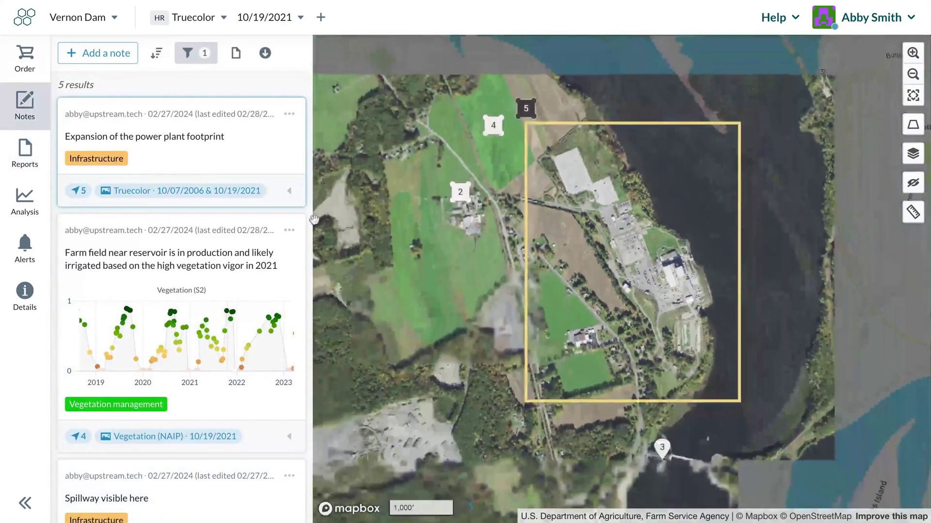
pyautogui.scroll(-5, 254, 262)
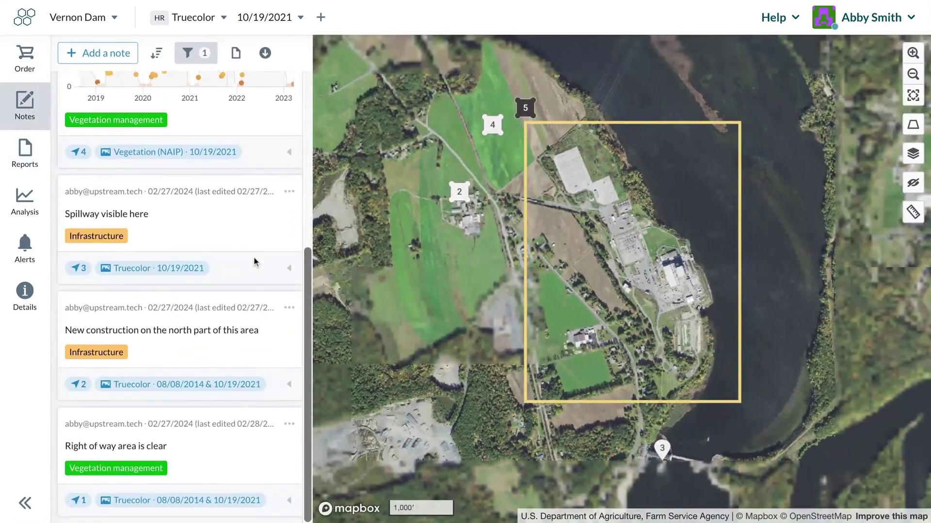
pyautogui.scroll(5, 254, 256)
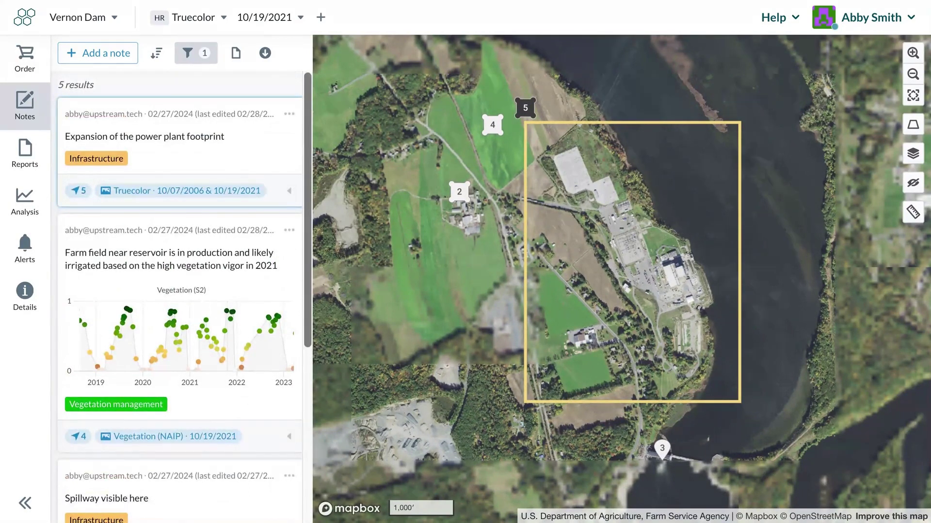
# Start a new note tagged Infrastructure and cancel it without creating it
pyautogui.click(118, 58)
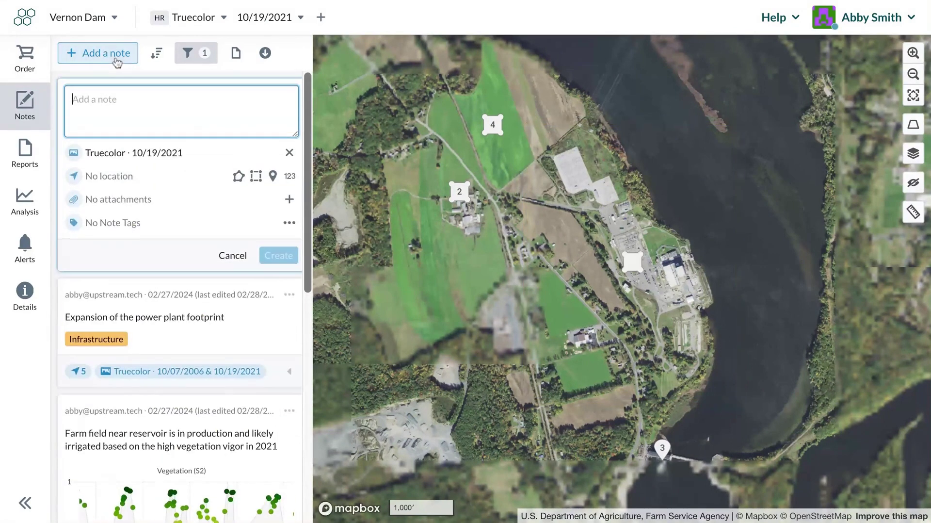
pyautogui.click(289, 222)
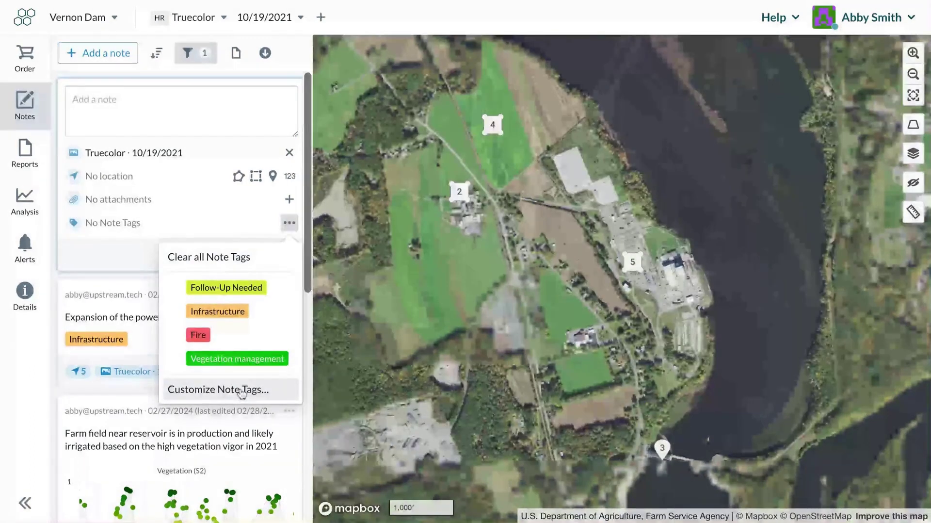
pyautogui.click(250, 317)
pyautogui.click(144, 105)
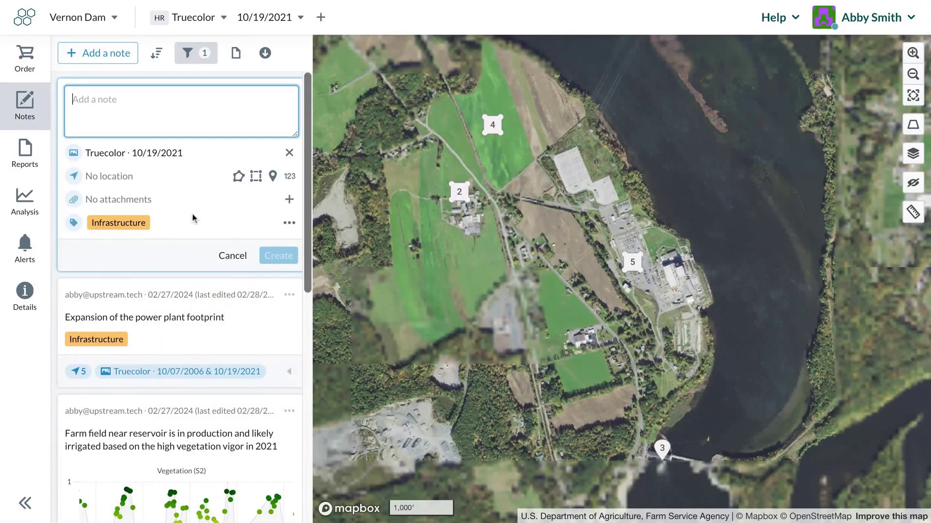
pyautogui.click(234, 257)
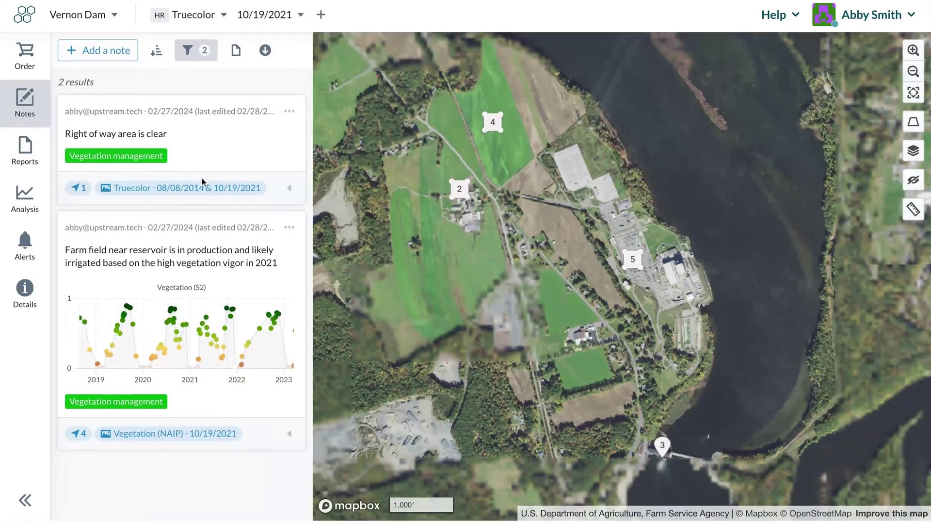